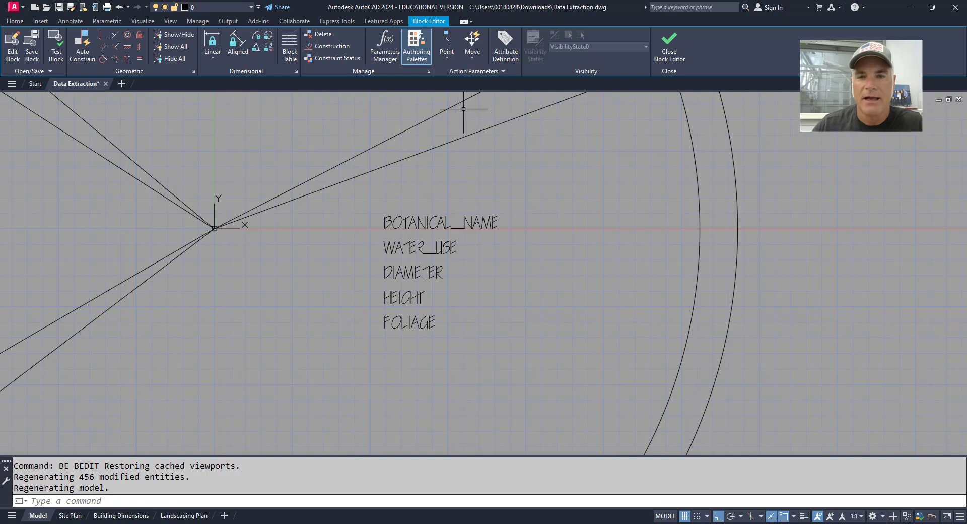
# - Close the Block Editor and discard the changes to the Desert Willow block
pyautogui.click(668, 48)
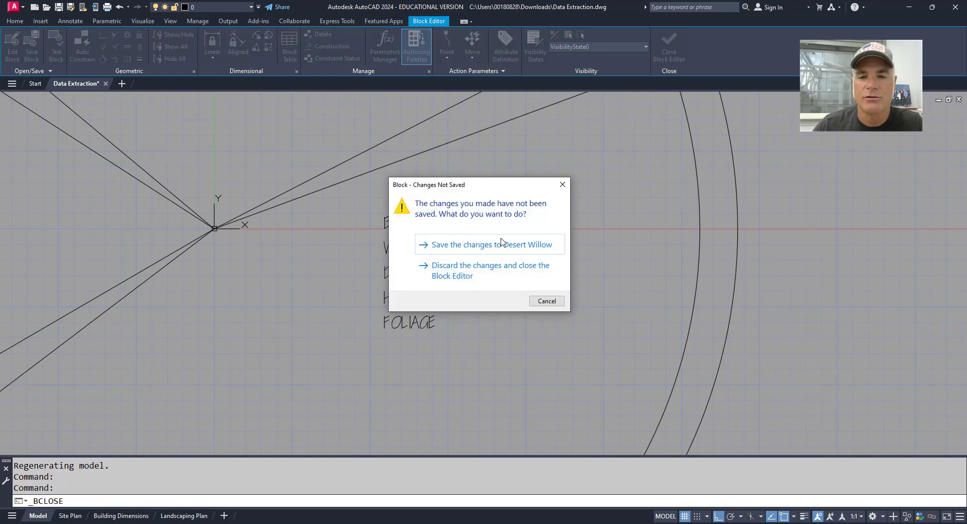
pyautogui.click(474, 273)
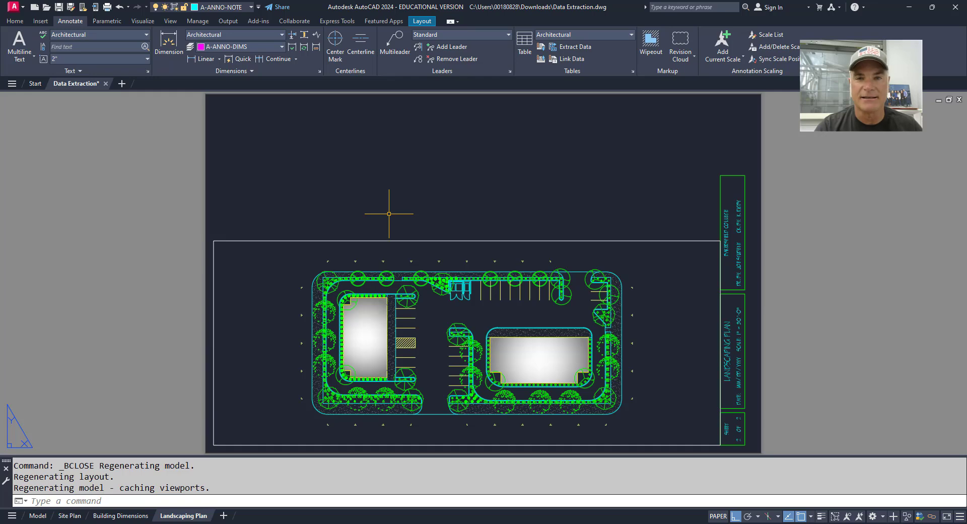
# - Start a new data extraction with the DATAEXTRACTION command, using the current drawing as the data source
pyautogui.write('da')
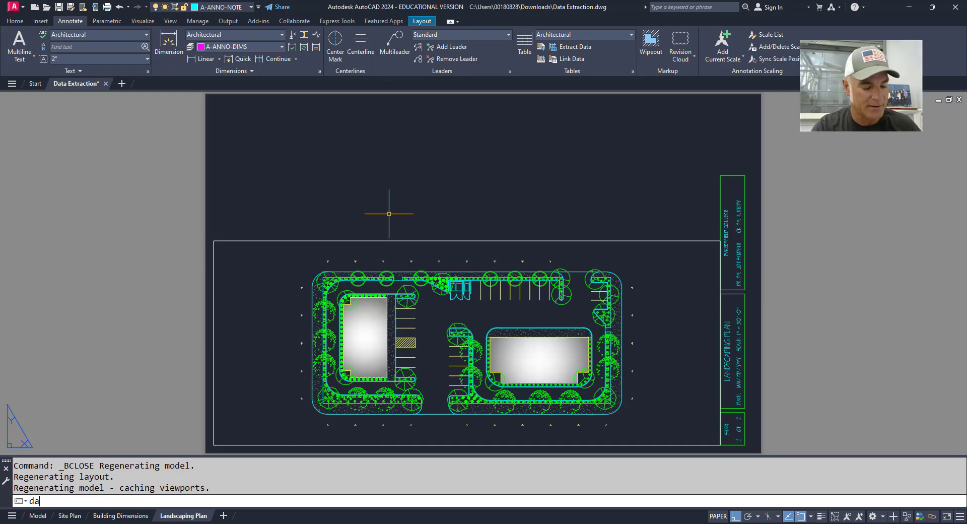
pyautogui.write('tae')
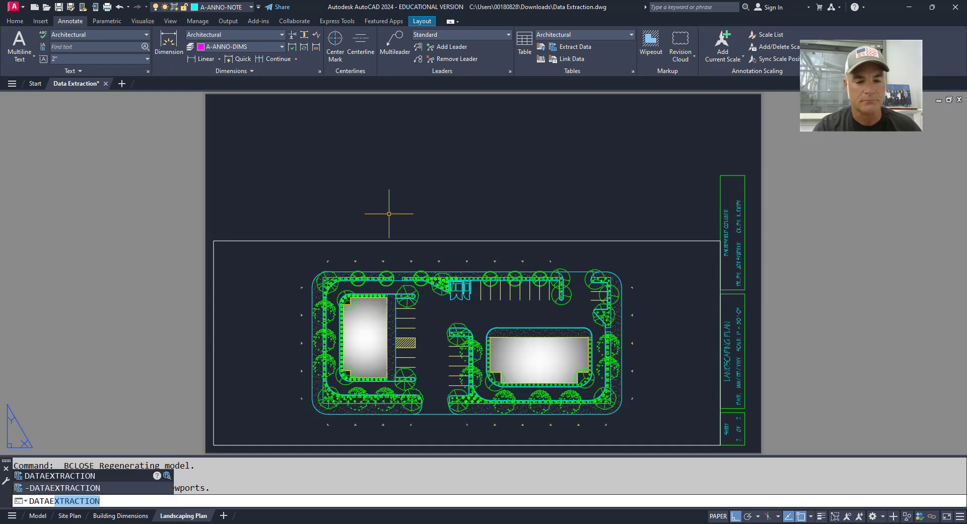
pyautogui.press('Return')
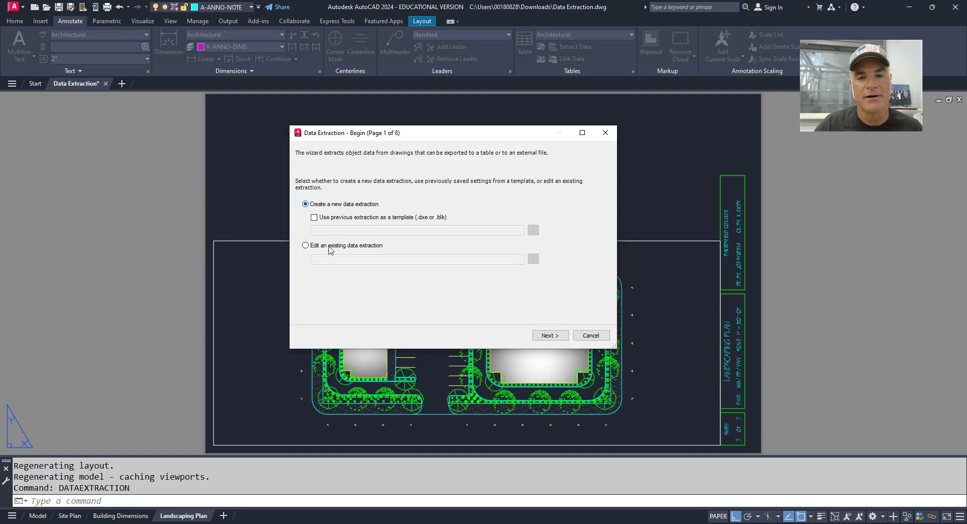
pyautogui.press('ctrl')
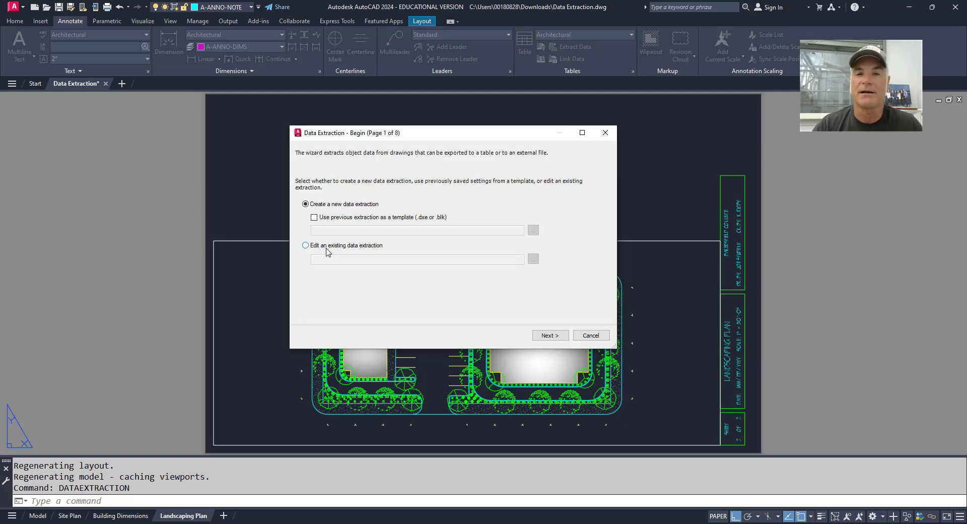
pyautogui.press('Return')
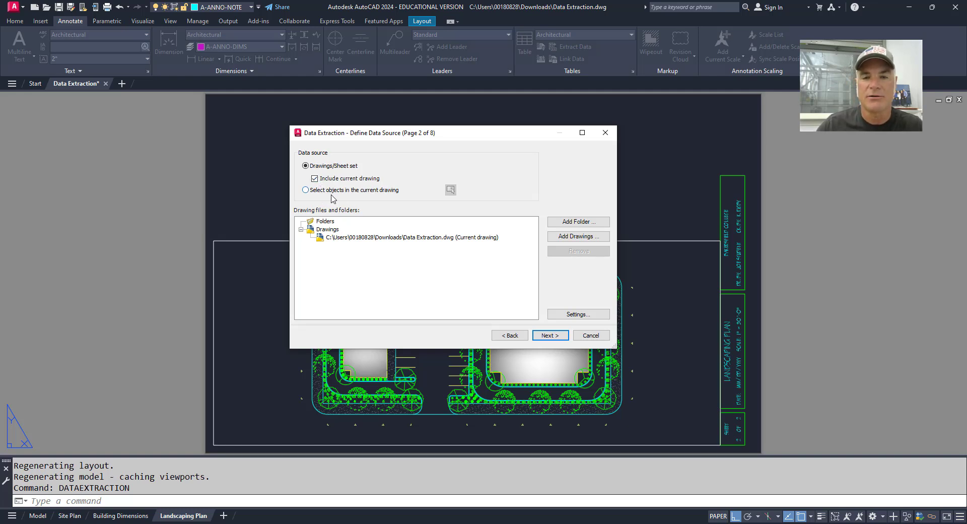
pyautogui.click(562, 240)
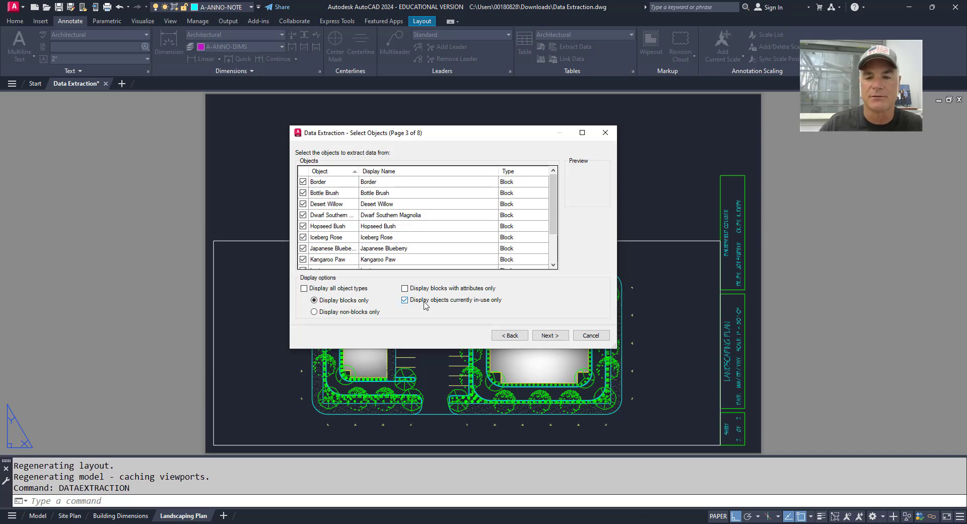
# - Exclude the Border and TITLE BLOCK blocks from the objects to extract
pyautogui.click(405, 289)
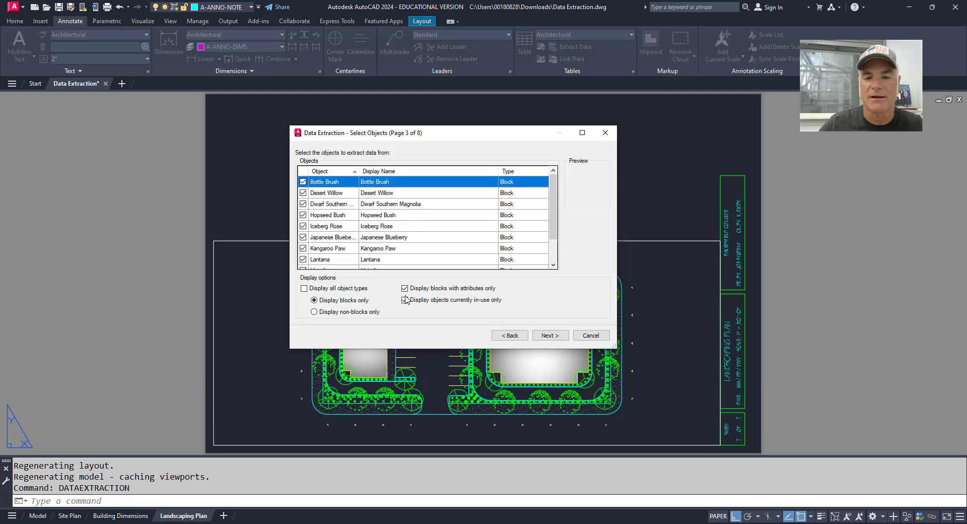
pyautogui.click(405, 289)
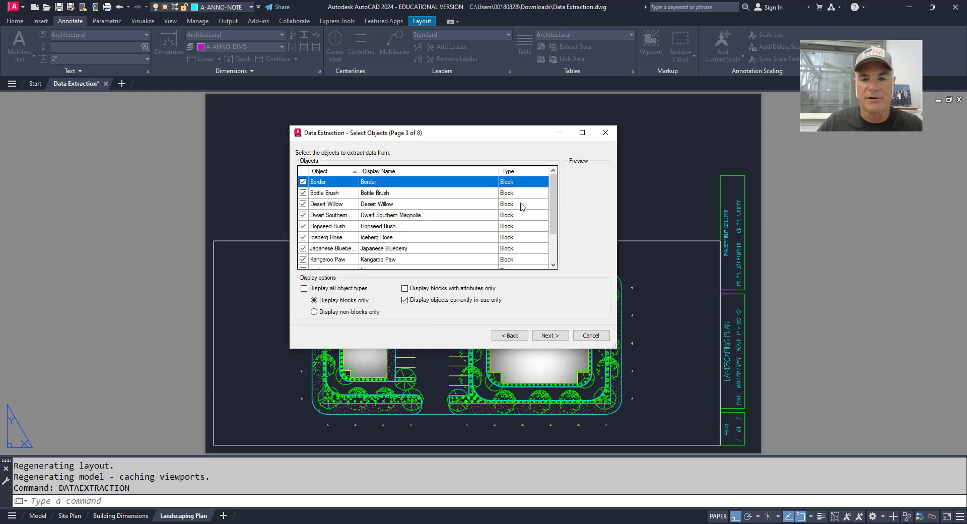
pyautogui.moveTo(554, 203)
pyautogui.mouseDown()
pyautogui.moveTo(556, 228)
pyautogui.moveTo(555, 193)
pyautogui.mouseUp()
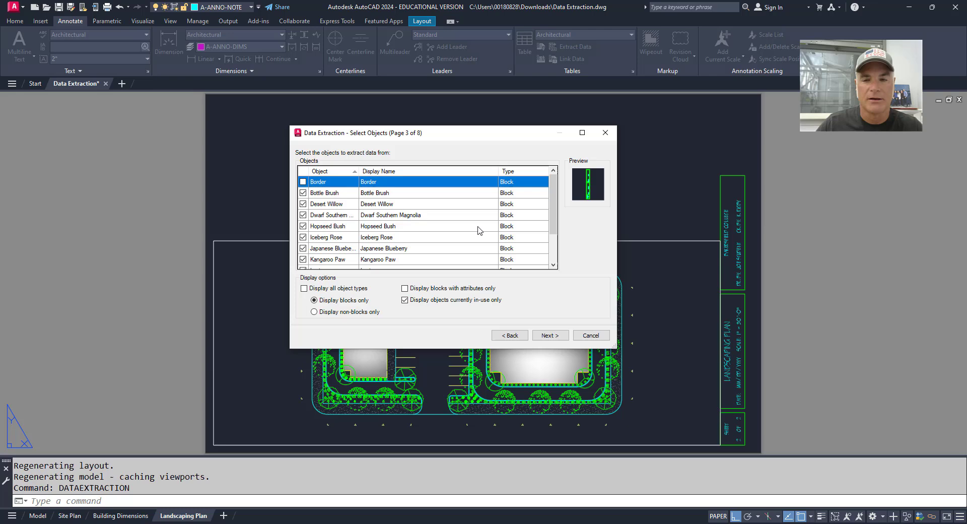
pyautogui.moveTo(551, 214); pyautogui.dragTo(533, 254)
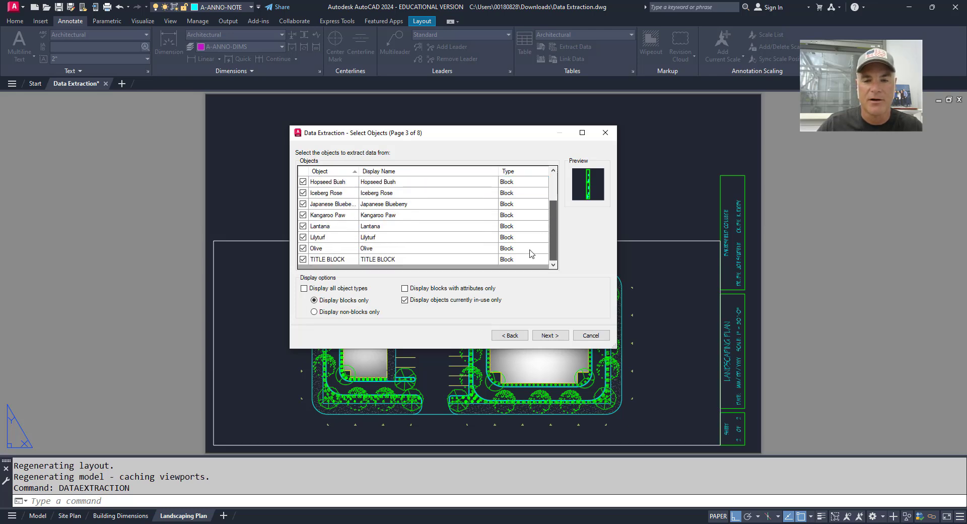
pyautogui.click(303, 260)
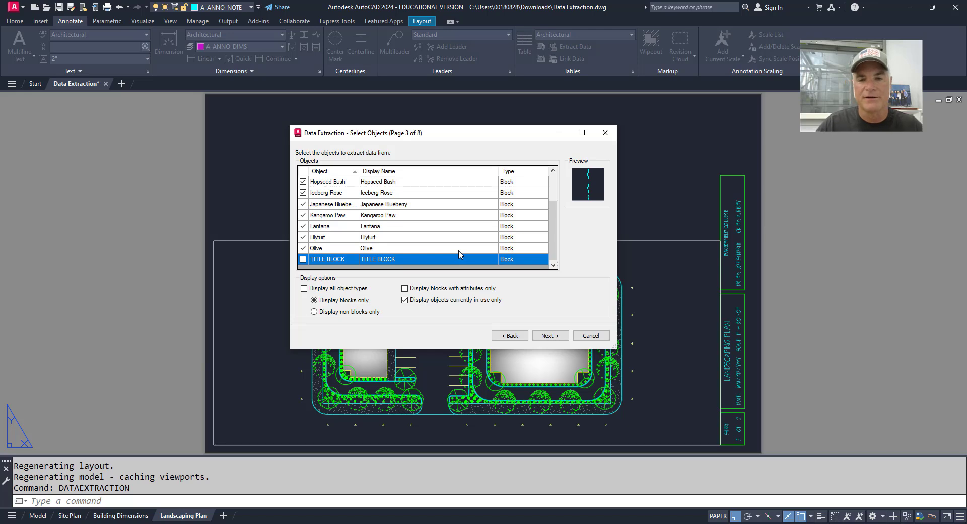
# - Exclude the Lilyturf, Lantana, Hopseed Bush, Bottle Brush and Kangaroo Paw blocks from the objects to extract
pyautogui.keyDown('ctrl'); pyautogui.click(302, 237); pyautogui.keyUp('ctrl')
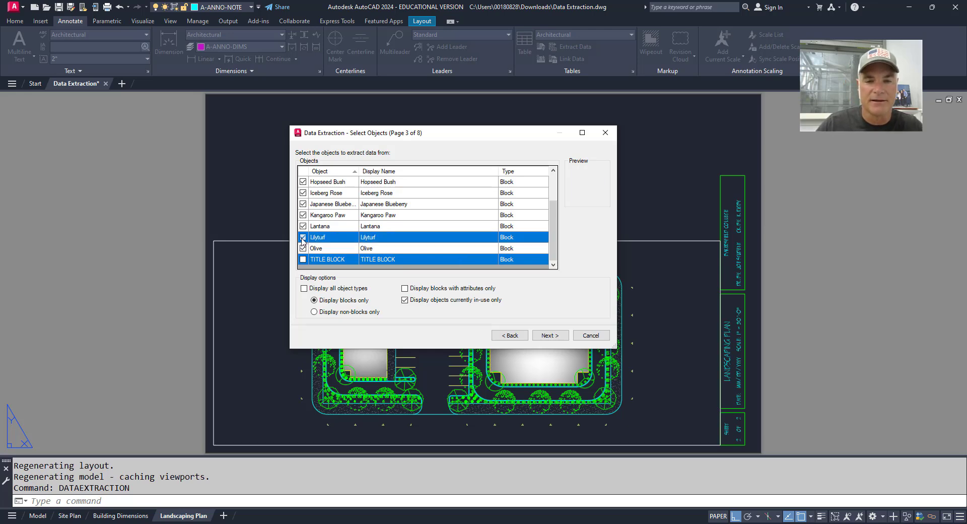
pyautogui.click(303, 237)
pyautogui.click(303, 226)
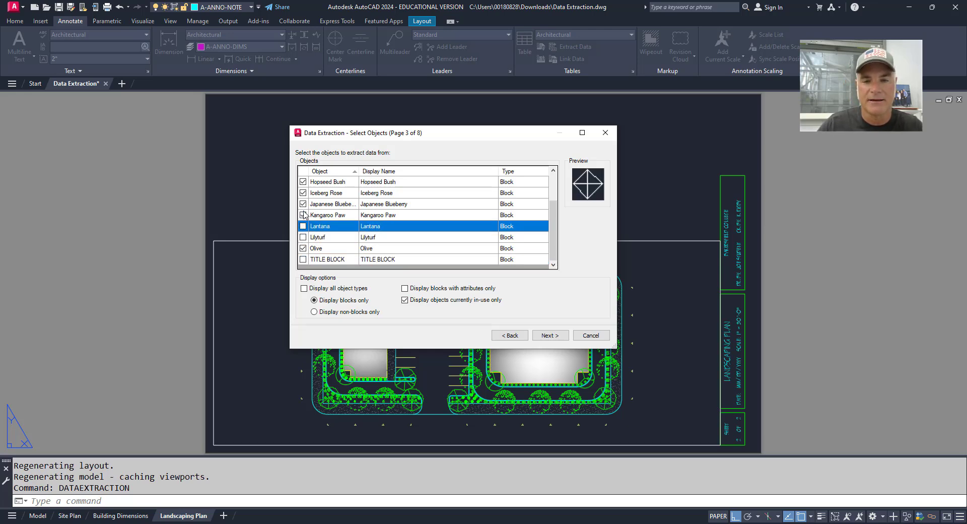
pyautogui.click(303, 215)
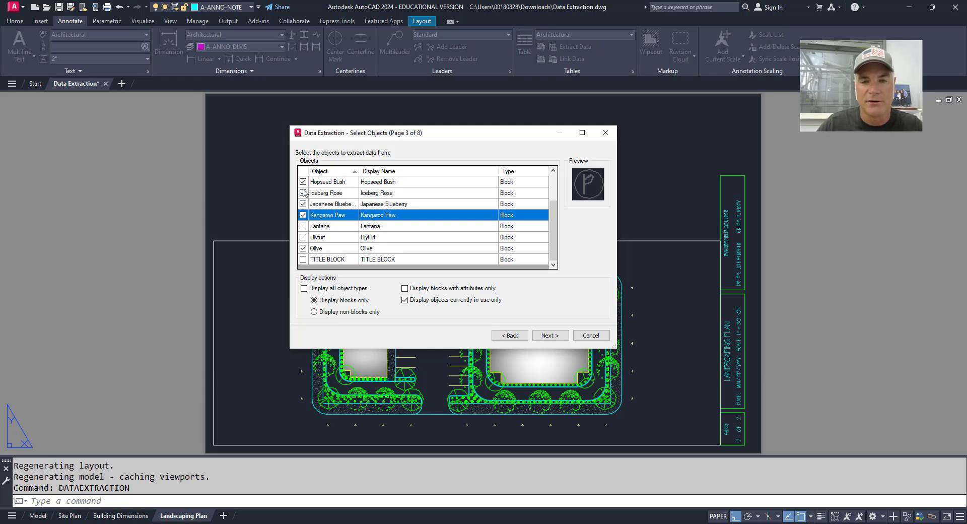
pyautogui.click(303, 193)
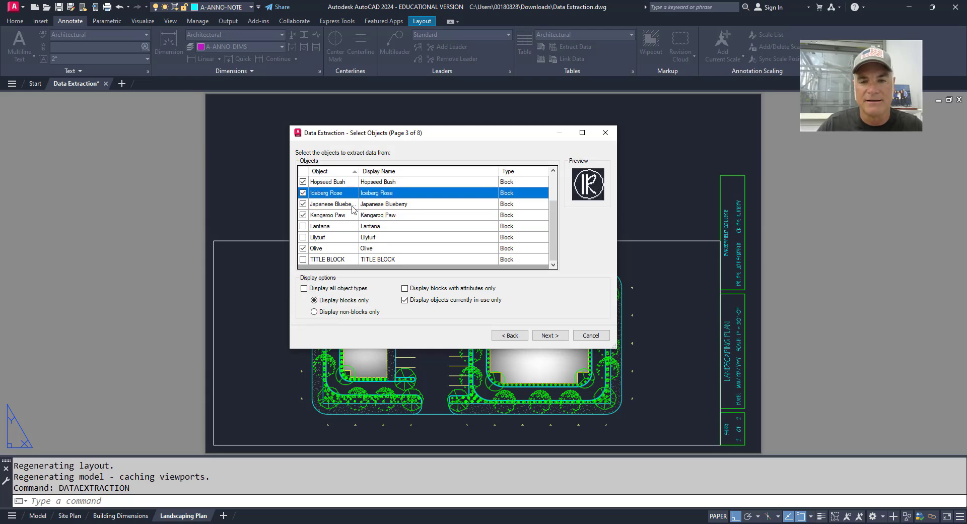
pyautogui.click(303, 182)
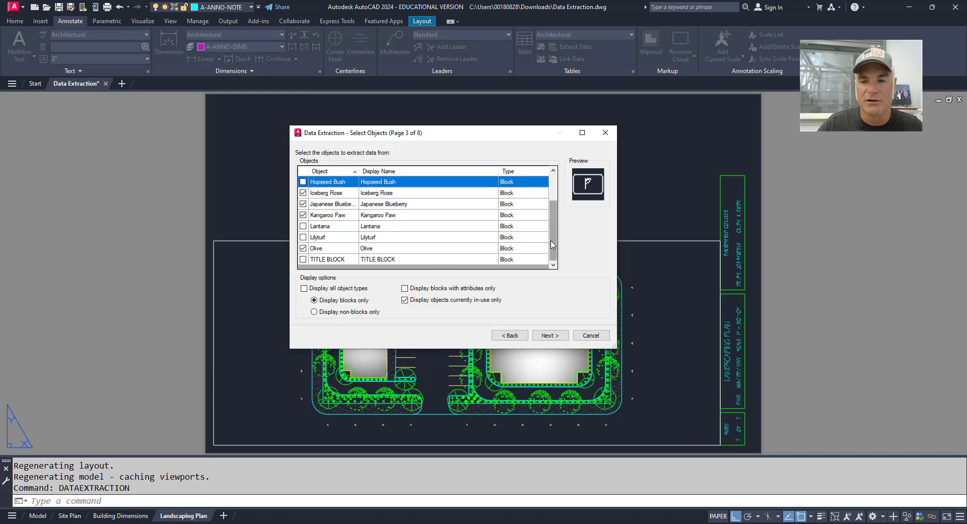
pyautogui.moveTo(552, 244); pyautogui.dragTo(552, 222)
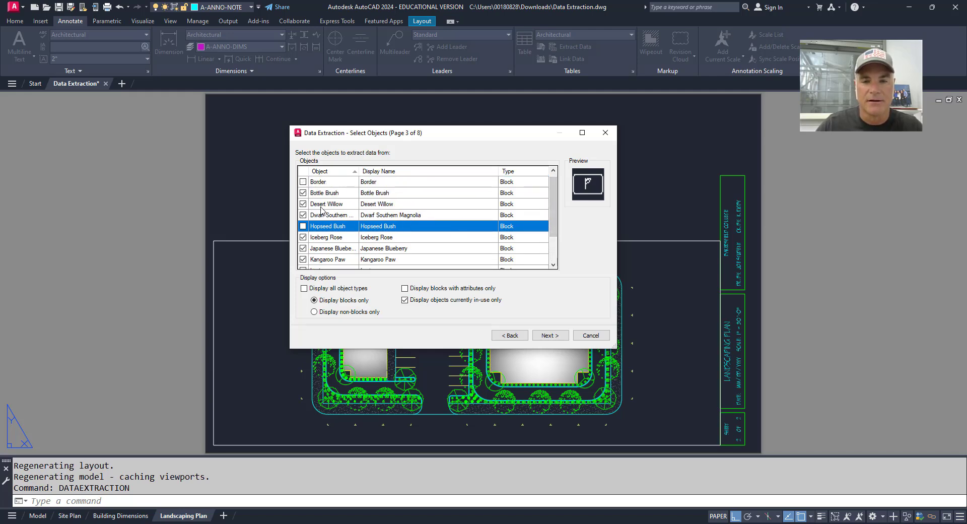
pyautogui.scroll(-1, 321, 209)
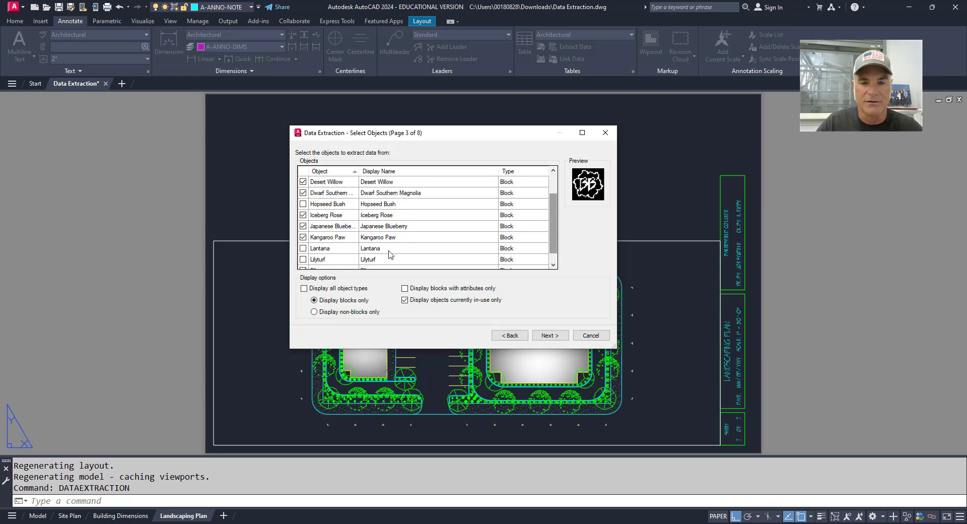
pyautogui.click(303, 237)
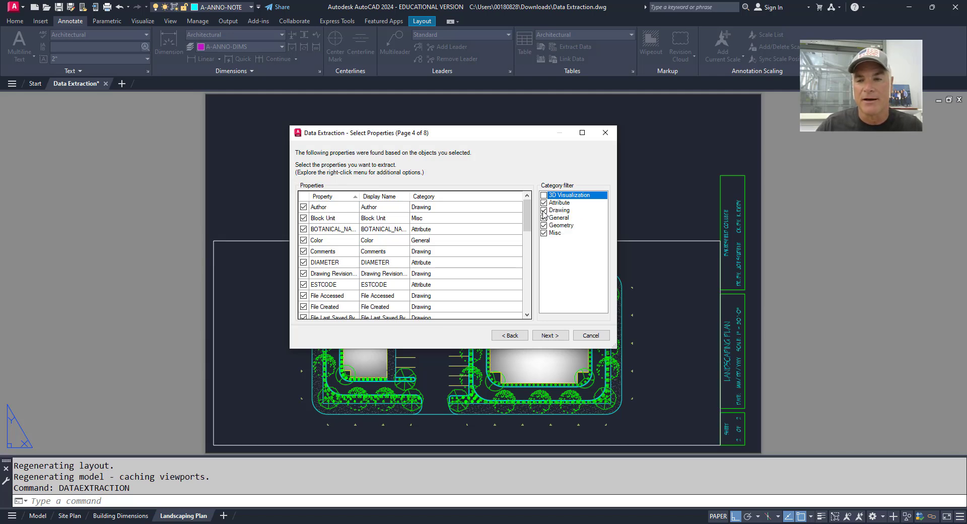
# - Limit the extracted properties to the Attribute category, exclude ESTCODE, and continue to the Refine Data page
pyautogui.click(543, 211)
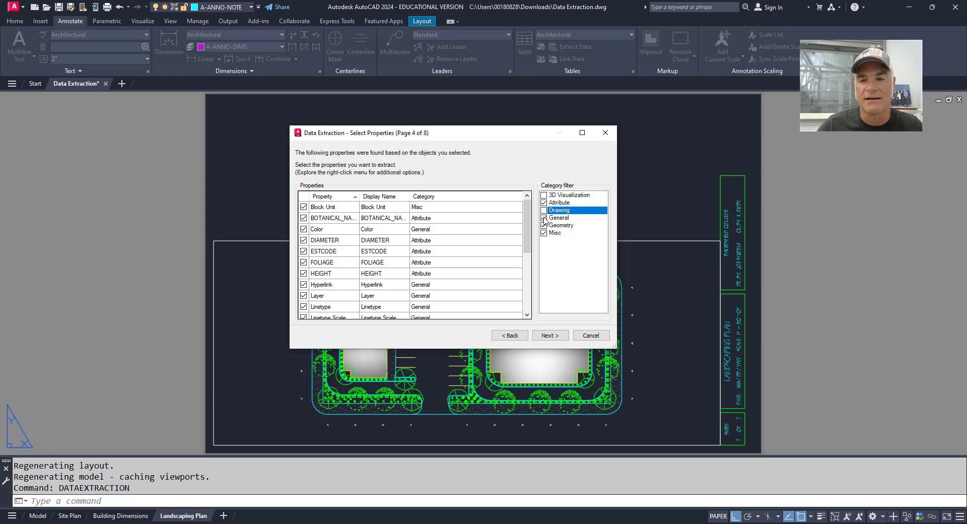
pyautogui.click(544, 218)
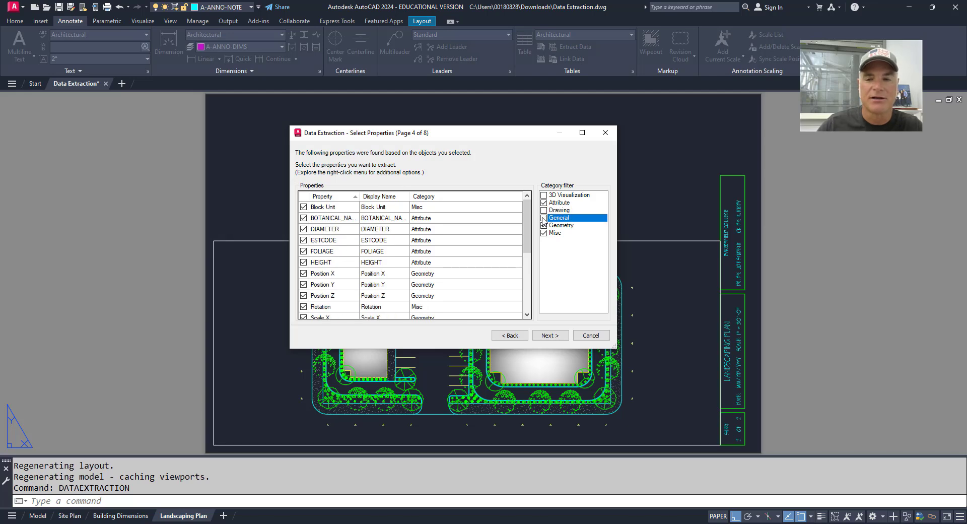
pyautogui.click(543, 226)
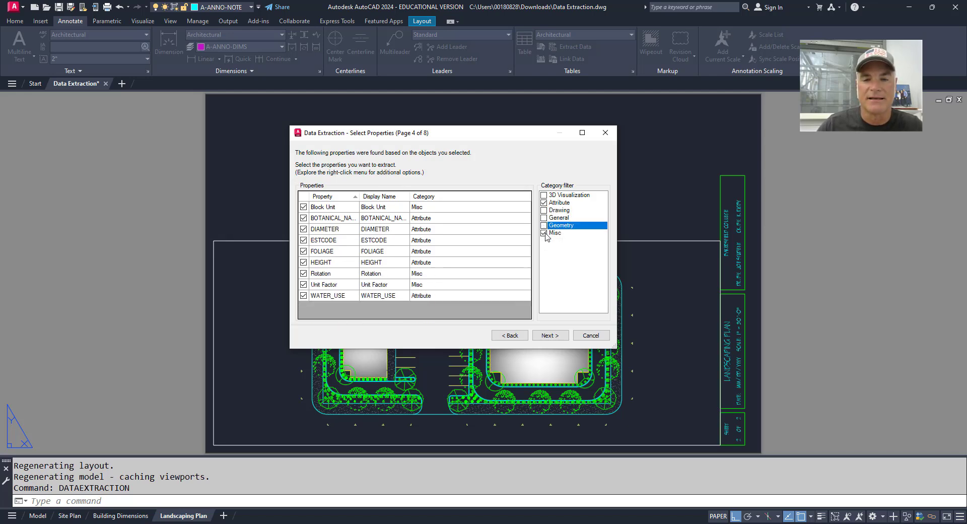
pyautogui.click(544, 233)
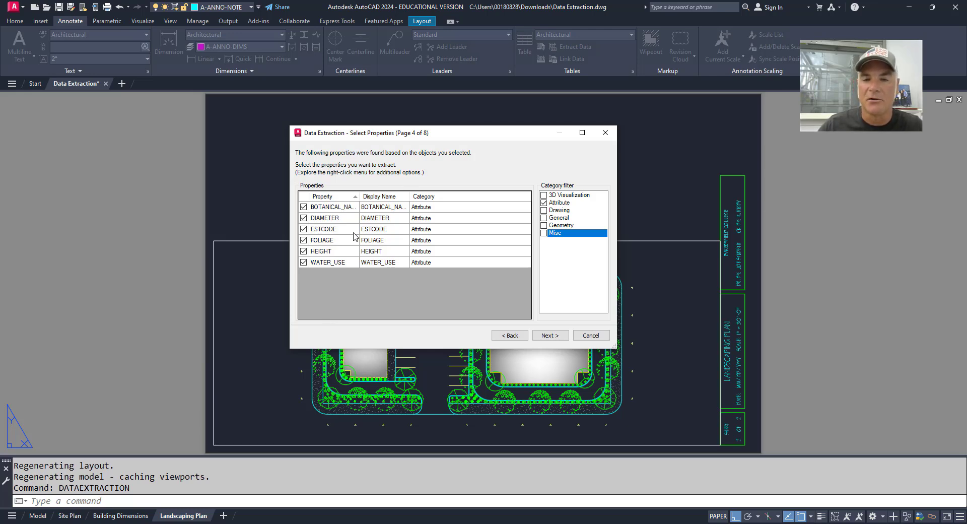
pyautogui.click(303, 229)
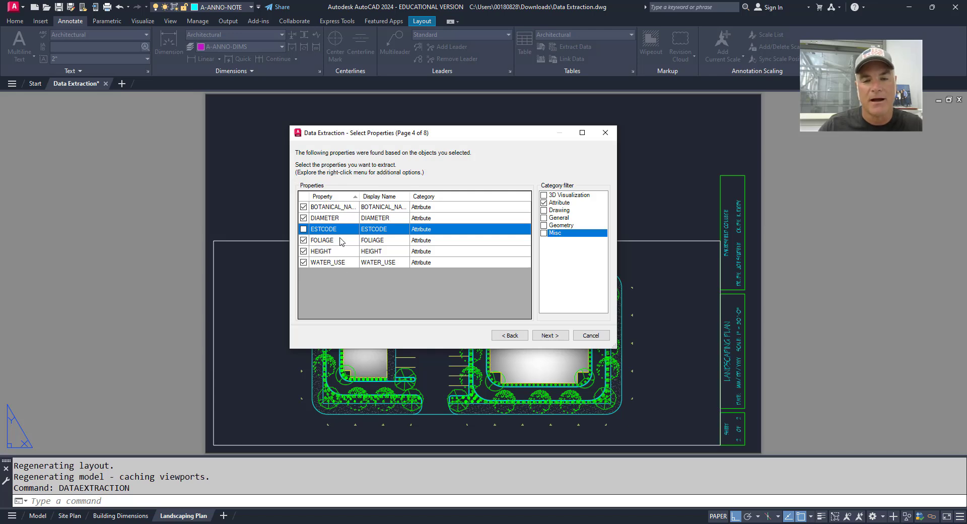
pyautogui.click(544, 335)
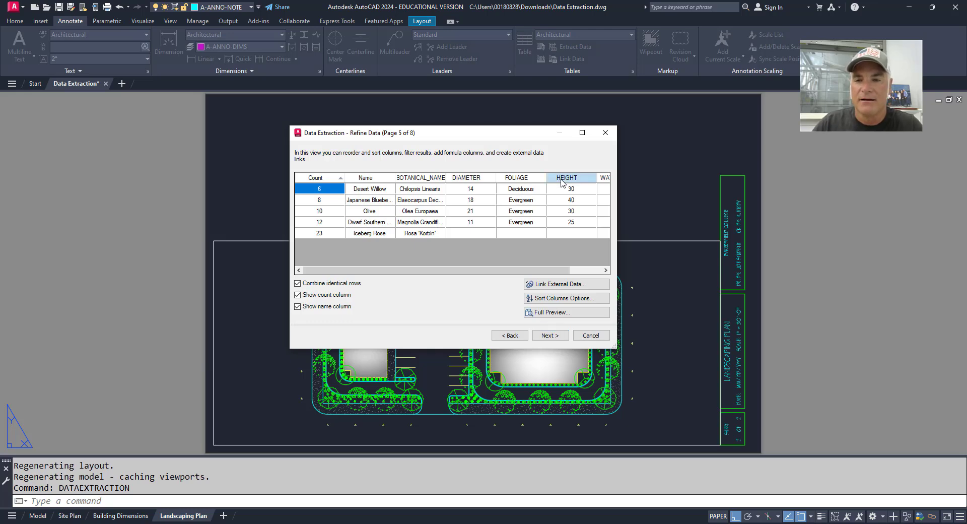
# - Reorder the extraction columns so HEIGHT follows DIAMETER and FOLIAGE comes after WATER_USE
pyautogui.moveTo(562, 183); pyautogui.dragTo(510, 182)
pyautogui.moveTo(475, 270); pyautogui.dragTo(510, 282)
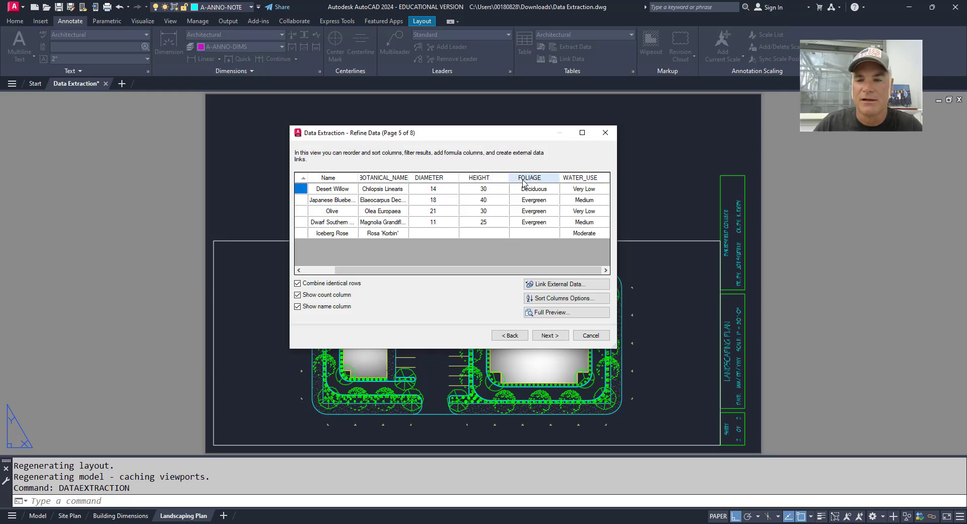
pyautogui.moveTo(530, 178); pyautogui.dragTo(602, 178)
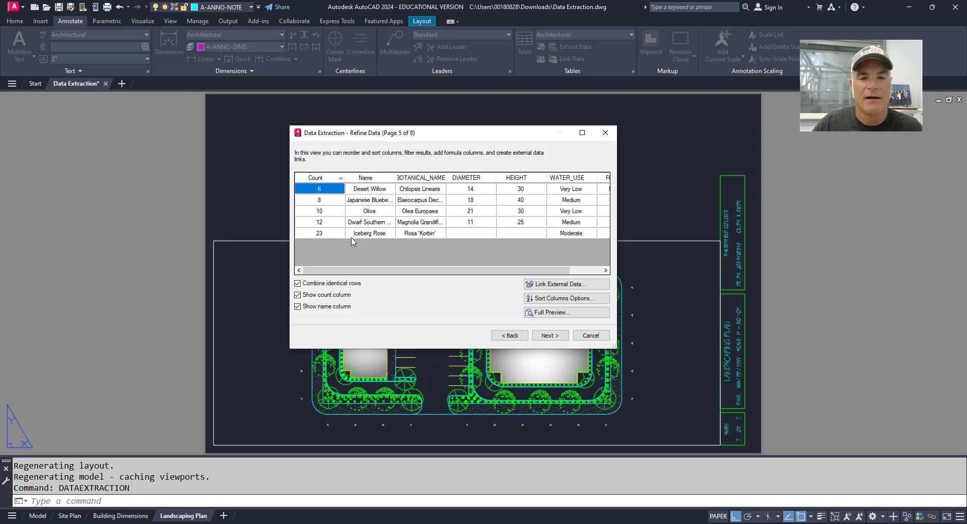
# - Go back to the object selection, exclude the Iceberg Rose block, and return to the Refine Data page
pyautogui.click(504, 336)
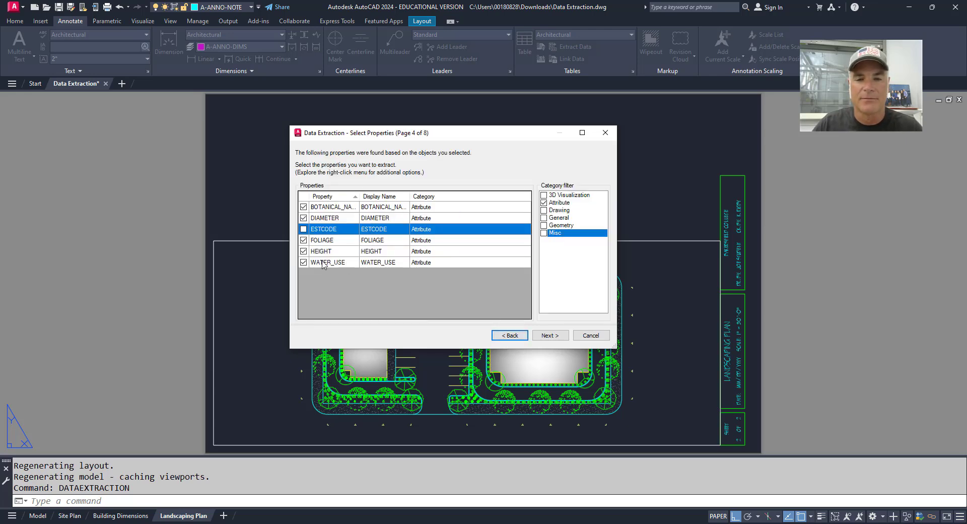
pyautogui.click(509, 335)
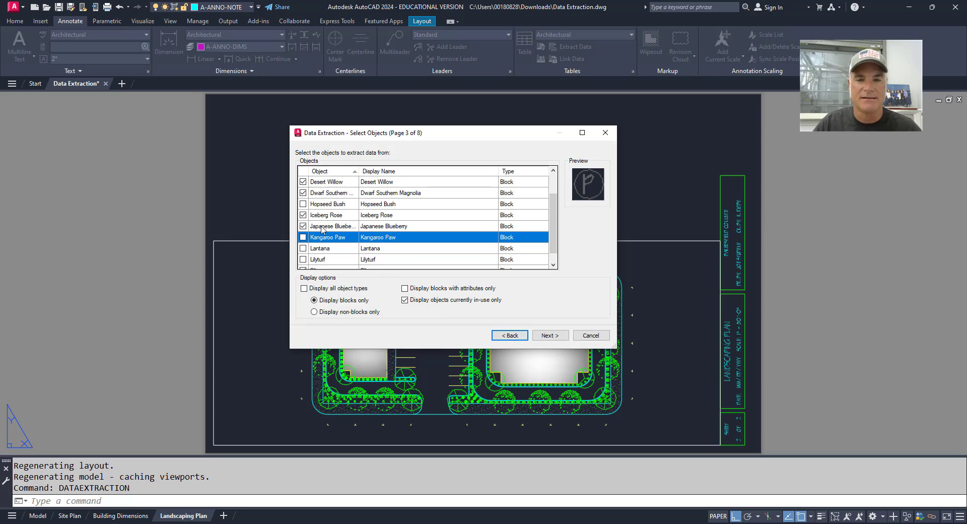
pyautogui.click(304, 217)
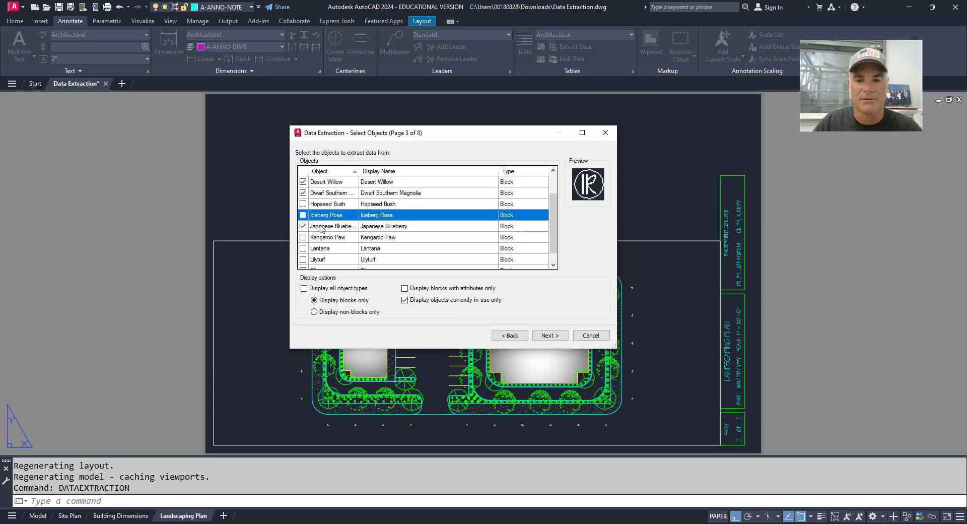
pyautogui.click(549, 336)
pyautogui.click(549, 336)
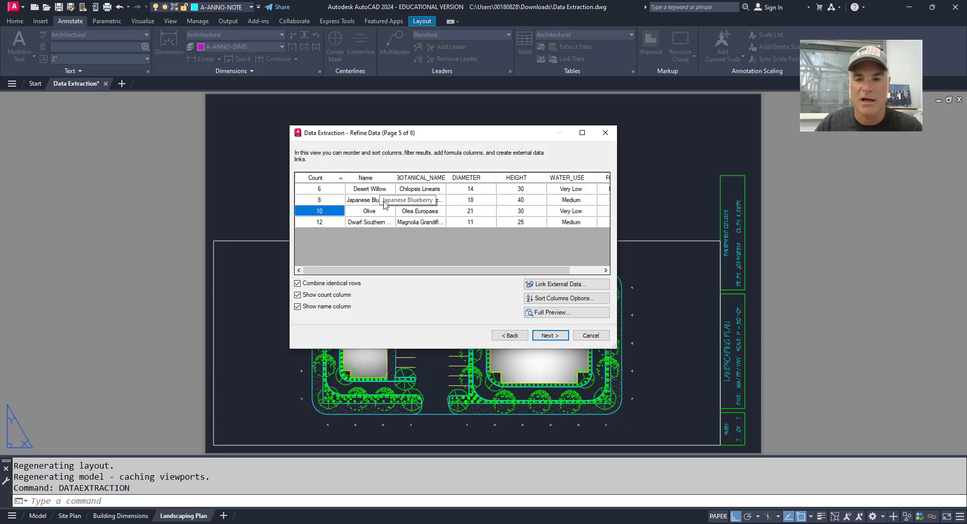